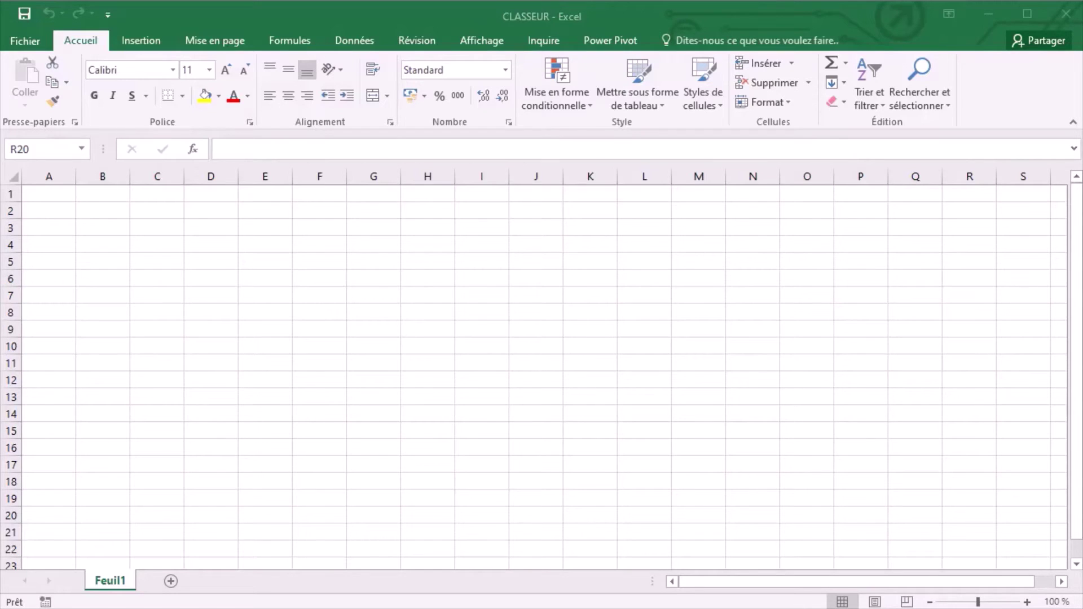
Enable the Développeur tab in Excel's ribbon customization options
click(26, 42)
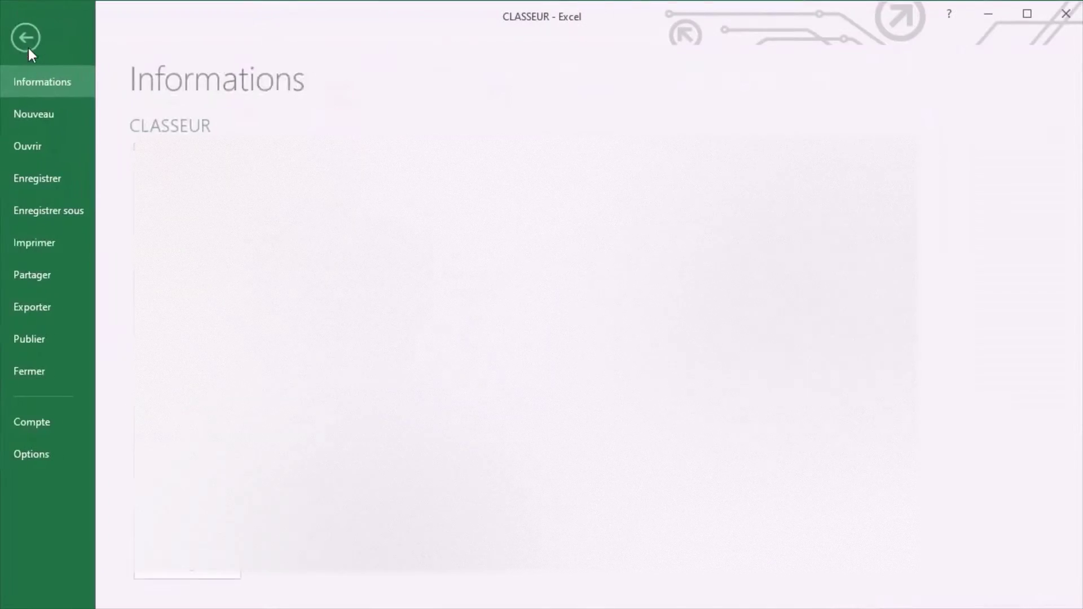
click(47, 456)
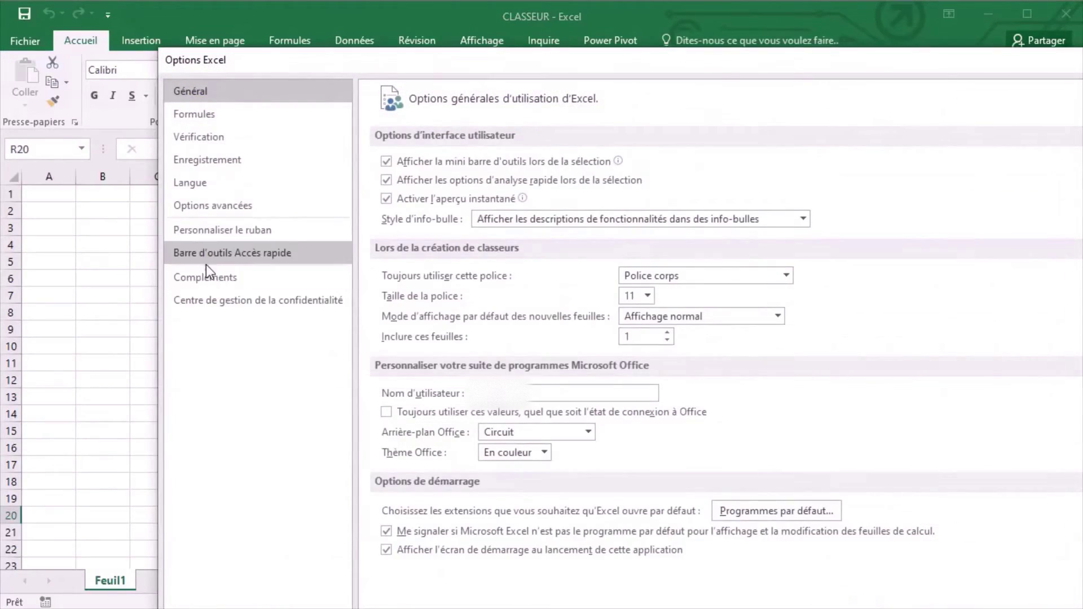
click(208, 232)
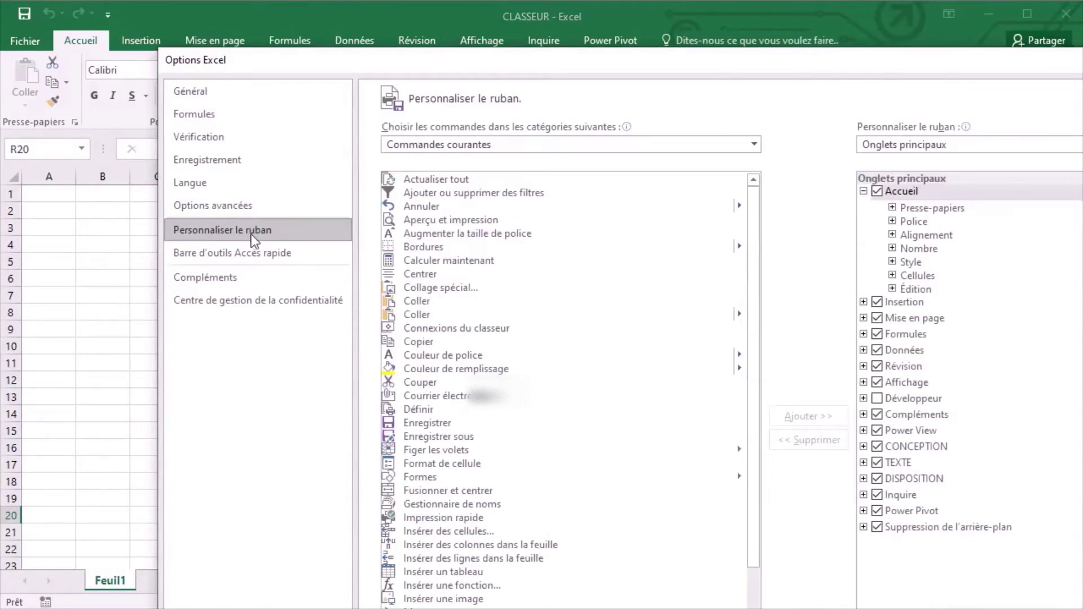
click(877, 398)
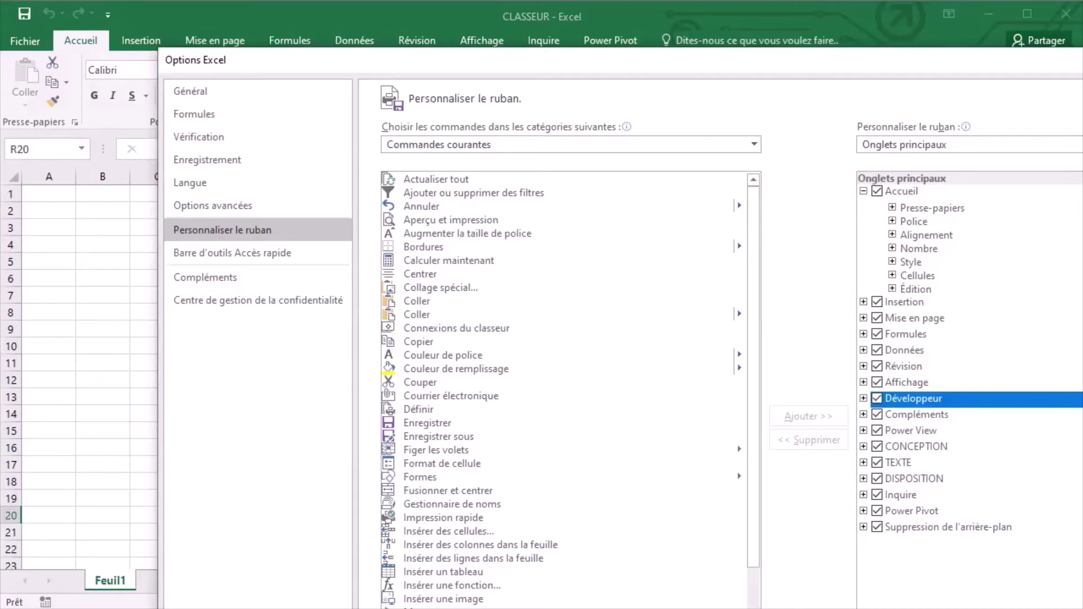
key(Return)
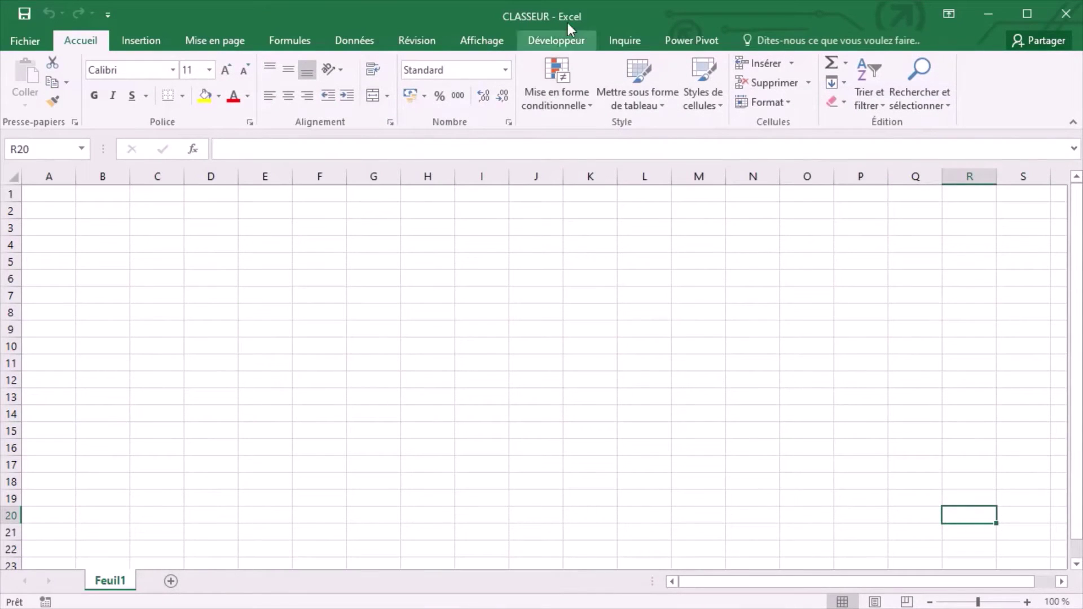
Switch to the Développeur ribbon to show the Visual Basic, macro and control commands
click(539, 38)
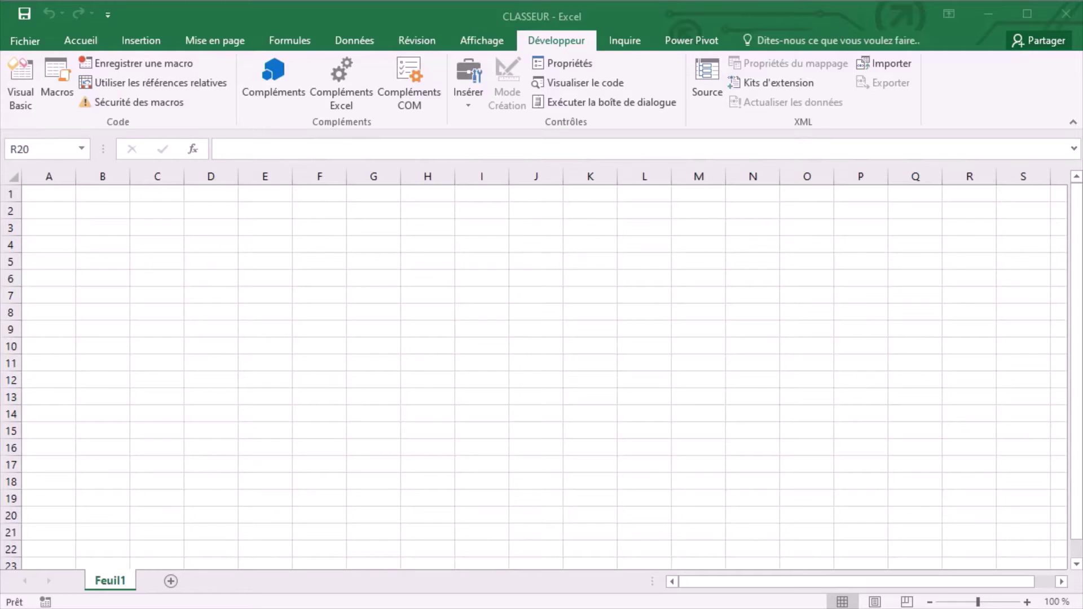
Record a macro named Nouvelle_feuille that adds sheet Feuil2 and returns to Feuil1
click(160, 63)
click(160, 64)
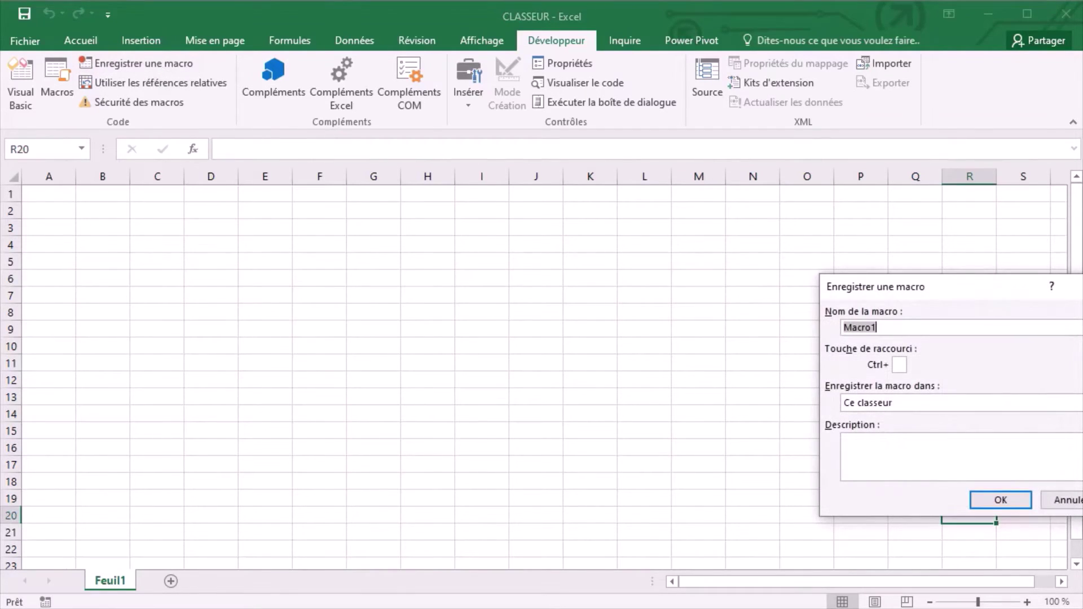
drag(997, 288, 669, 271)
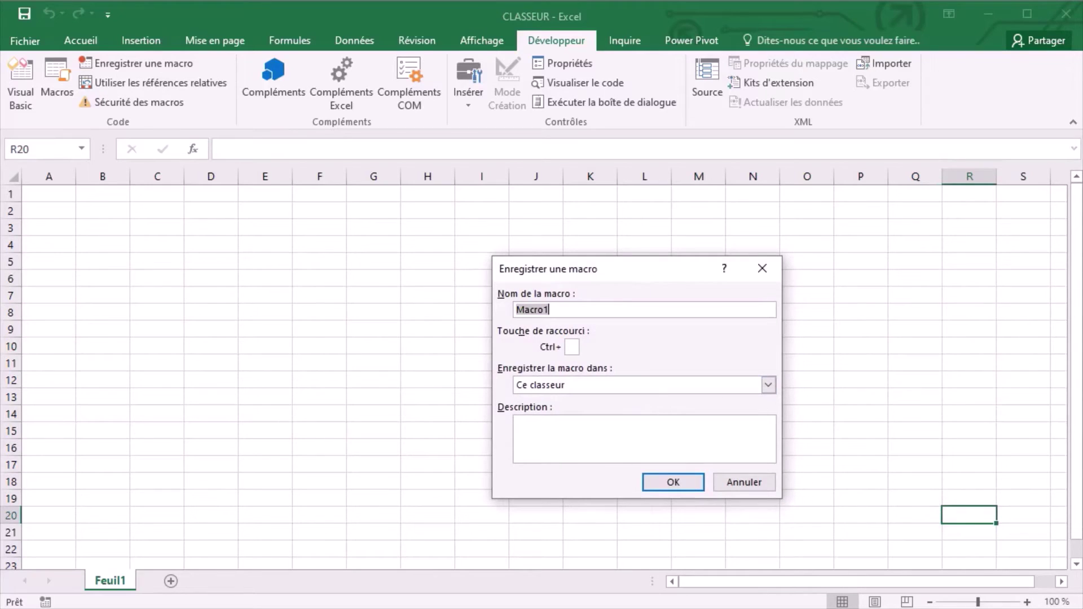
text(Nouvell)
text(e_feuille)
key(Return)
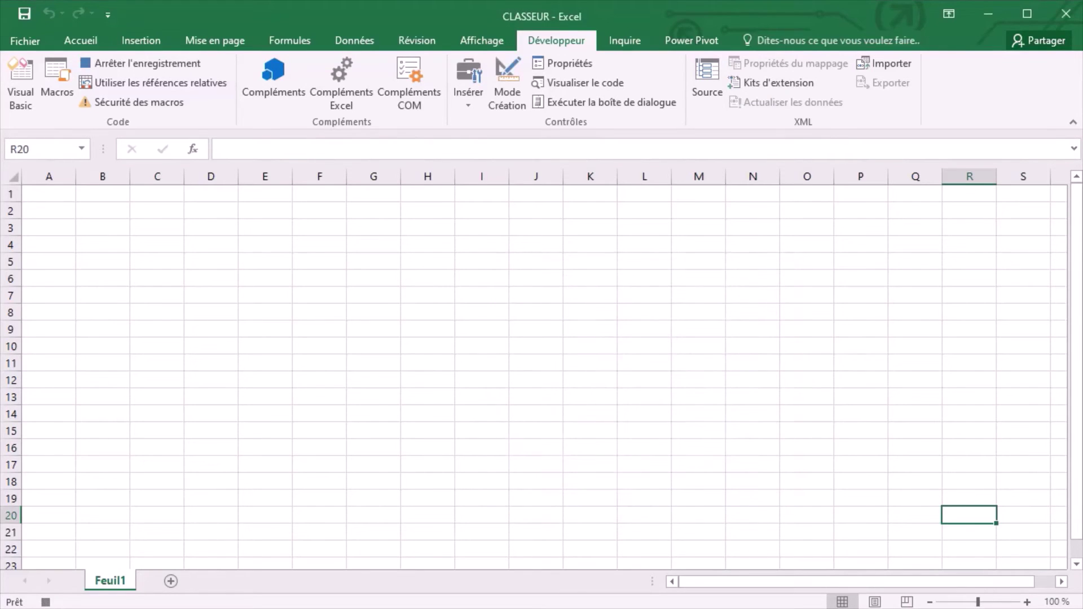
click(170, 582)
click(104, 582)
Stop the Nouvelle_feuille recording and enter 5 in cell A4
click(130, 63)
click(55, 243)
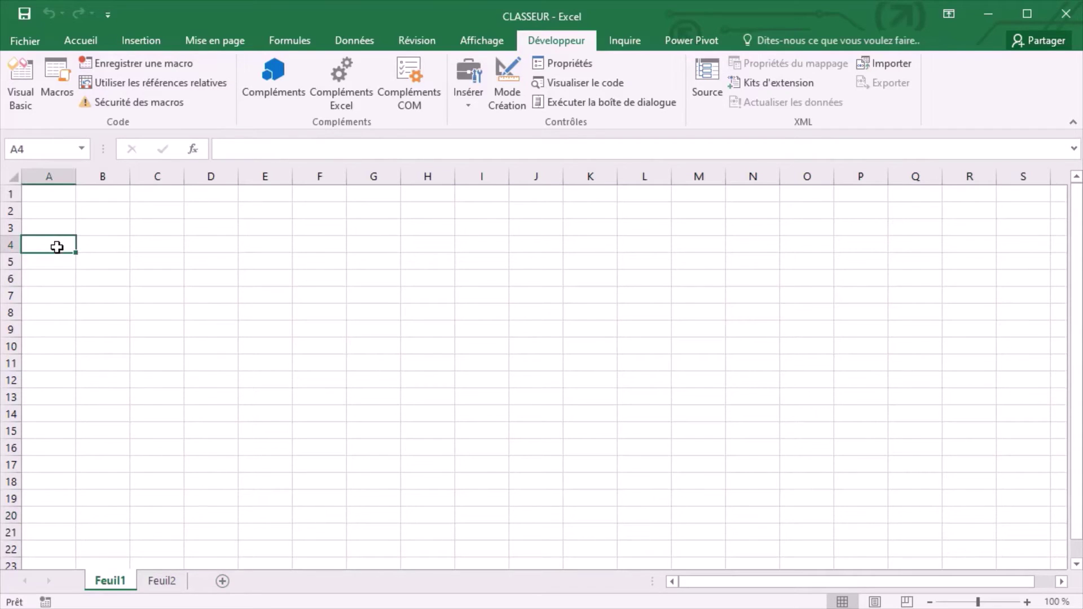
text(5)
key(Return)
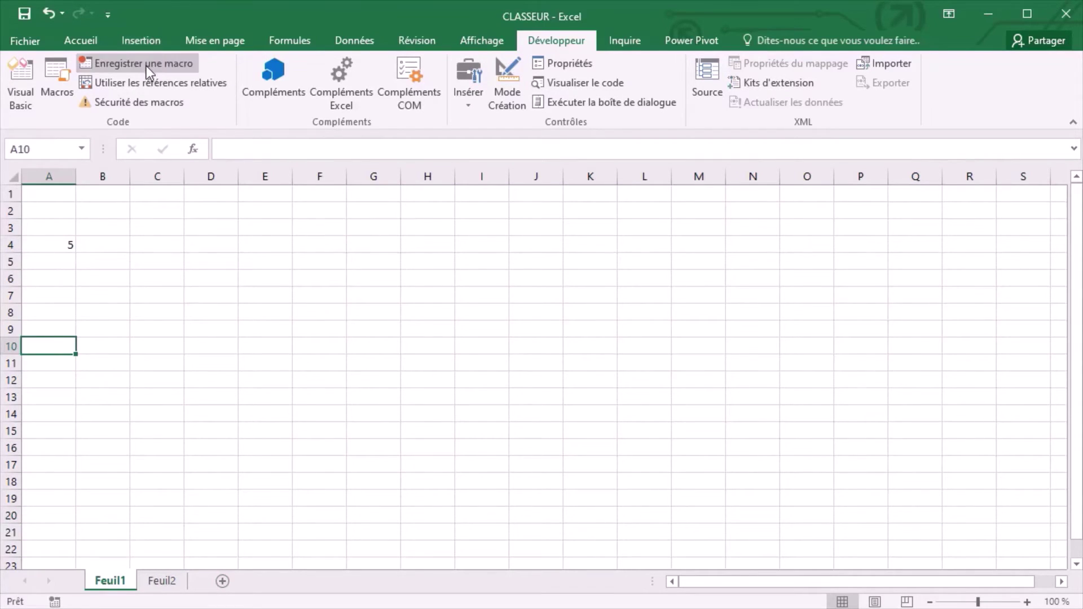
Record a macro named produit that puts the formula =A4*3 in B4
click(145, 63)
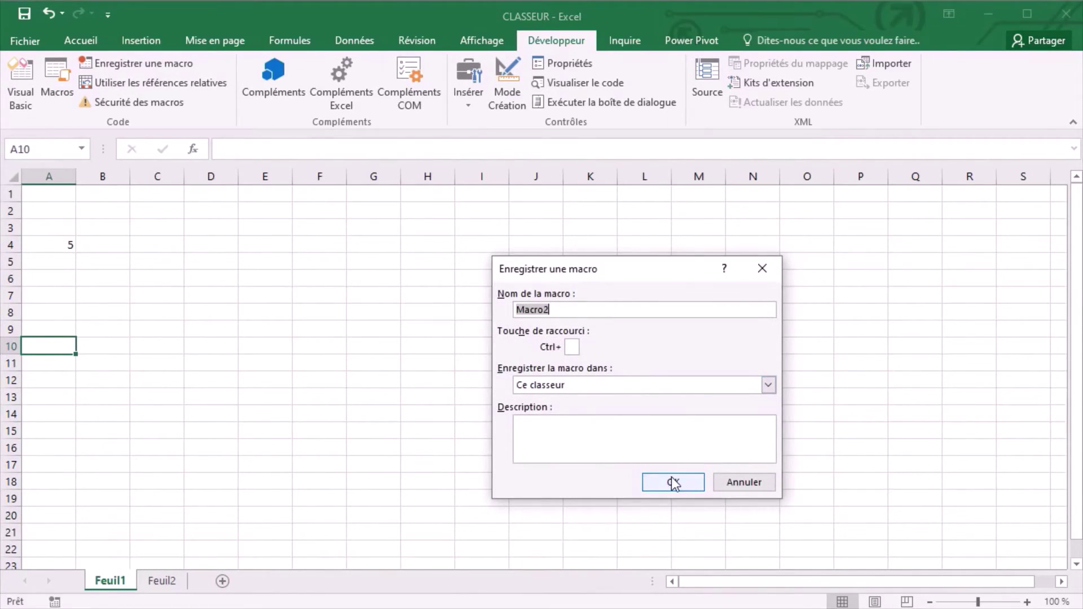
text(produit)
click(672, 483)
click(114, 243)
text(=)
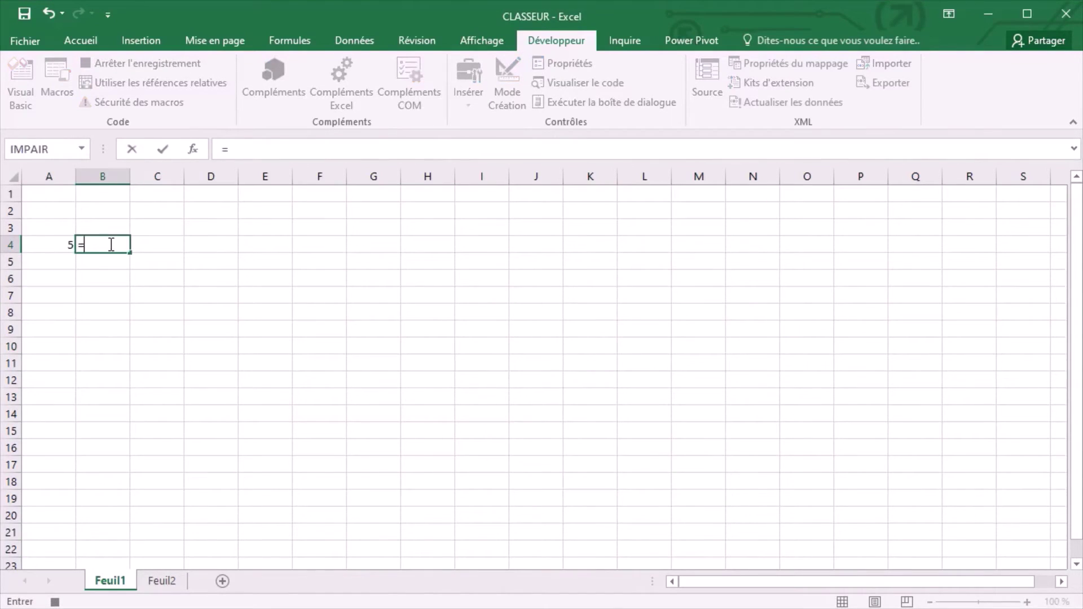
click(54, 245)
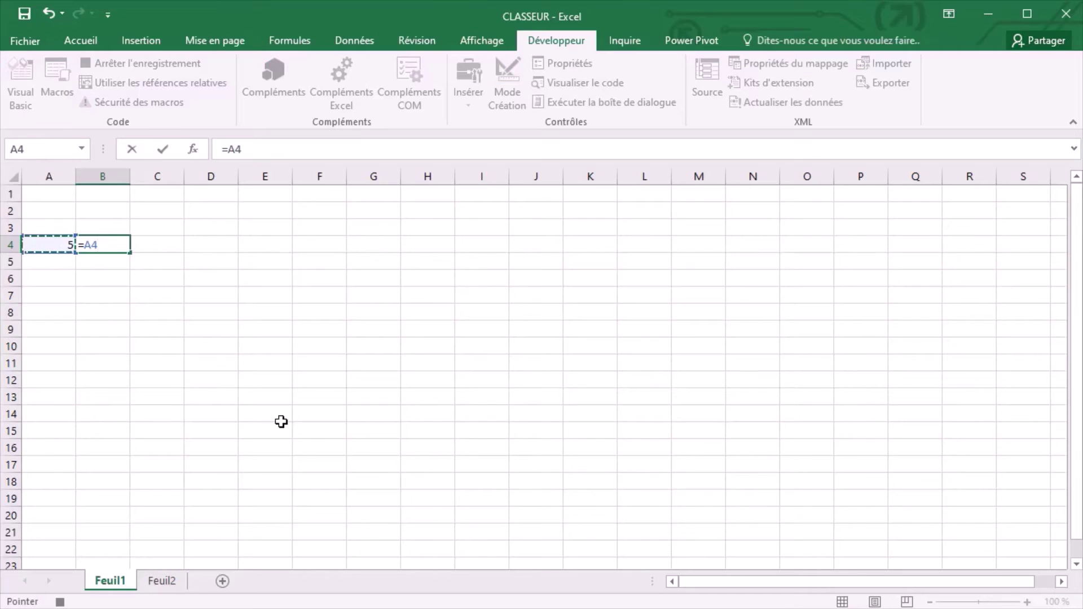
text(*3)
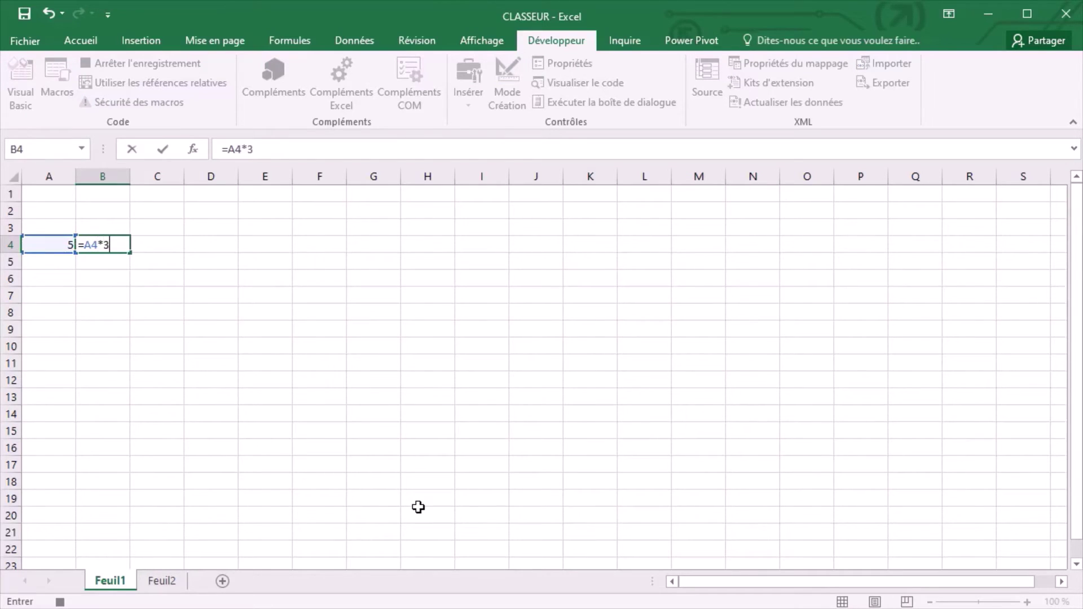
key(Return)
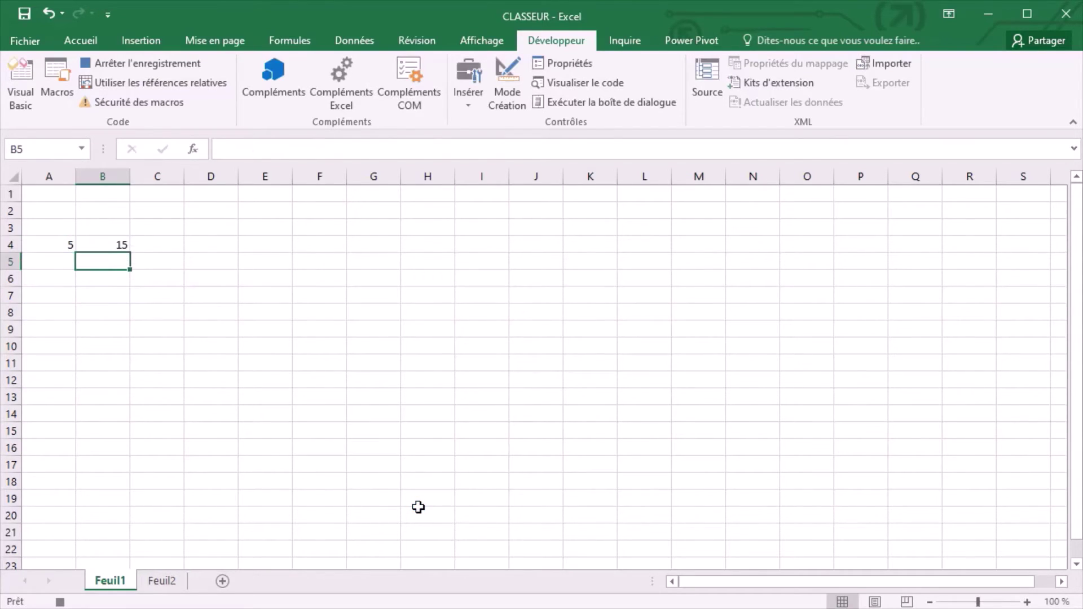
click(155, 66)
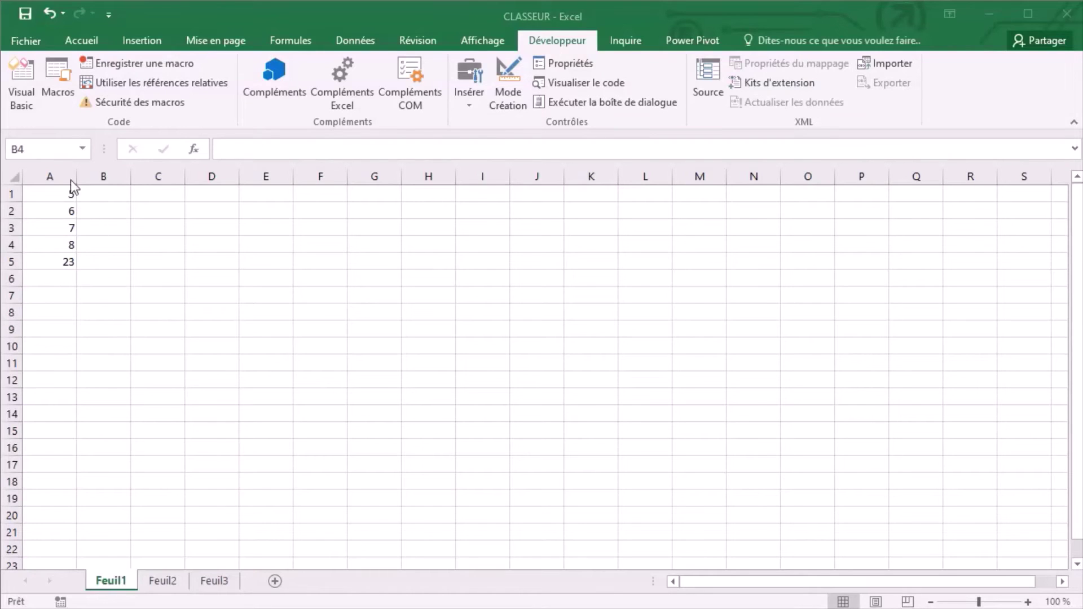
click(18, 73)
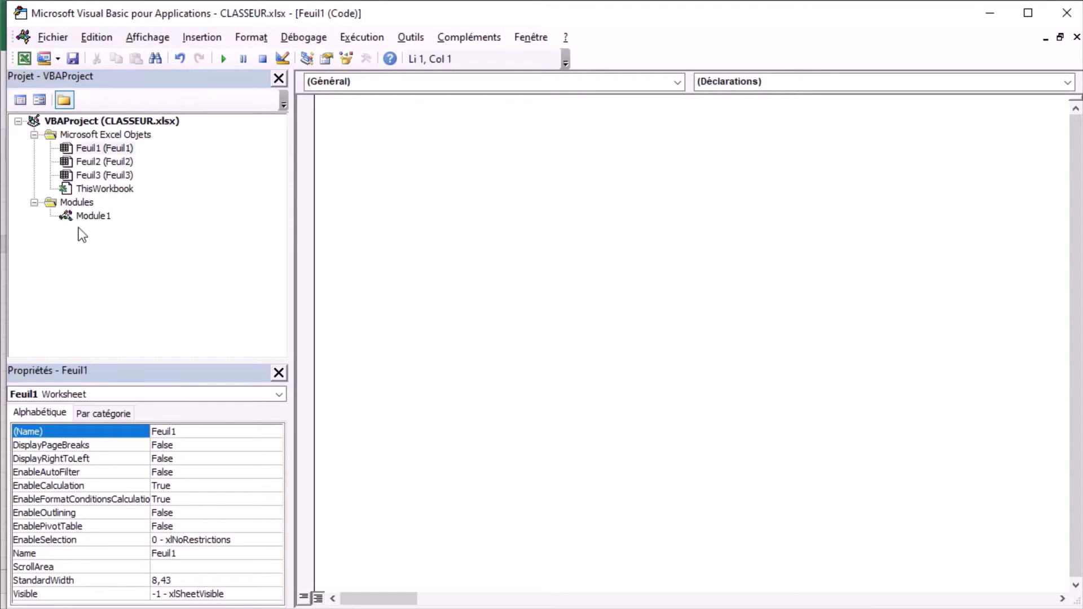
double_click(86, 216)
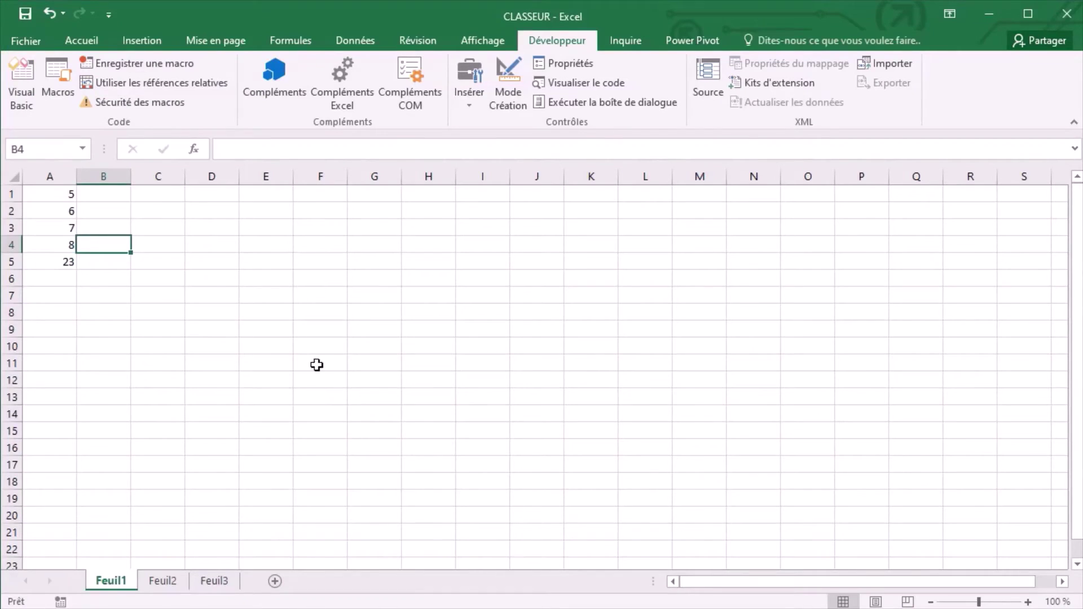
Draw a rounded rectangle shape across cells E1:J4
click(147, 38)
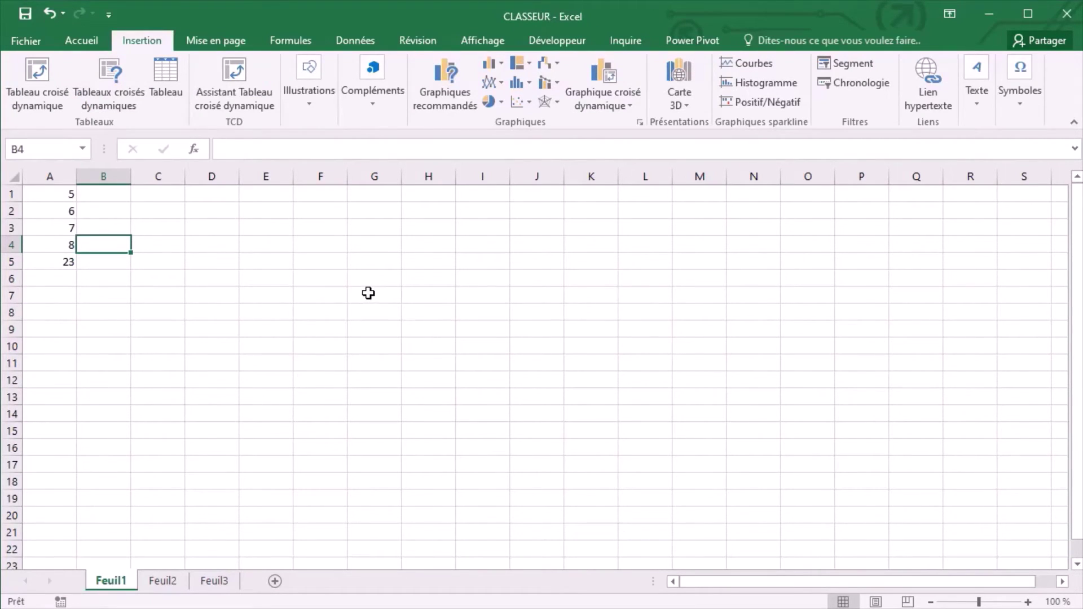
click(320, 97)
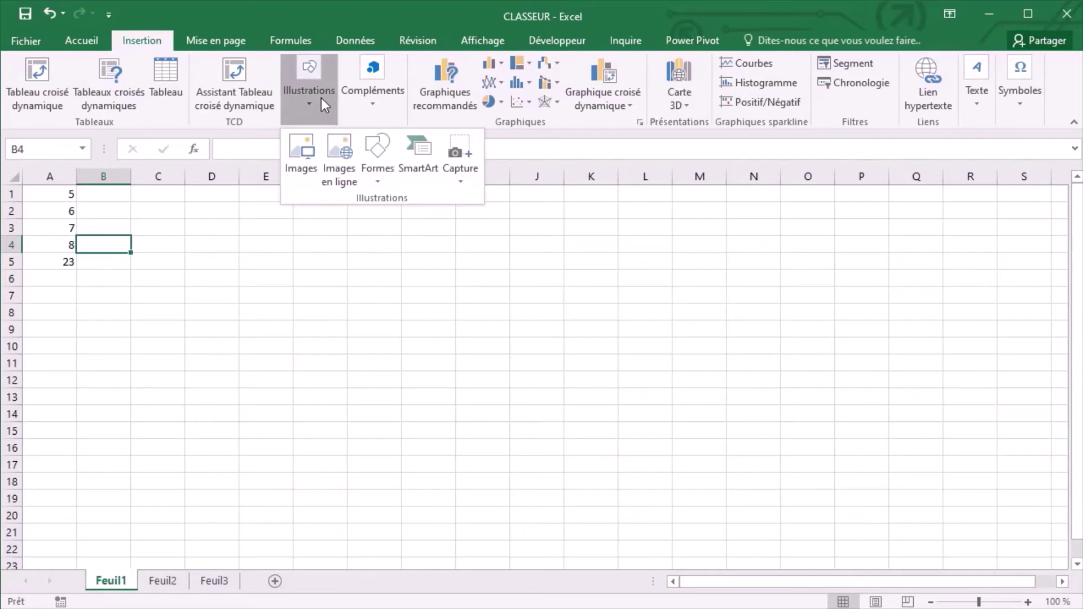
click(375, 148)
click(452, 218)
drag(275, 198, 568, 255)
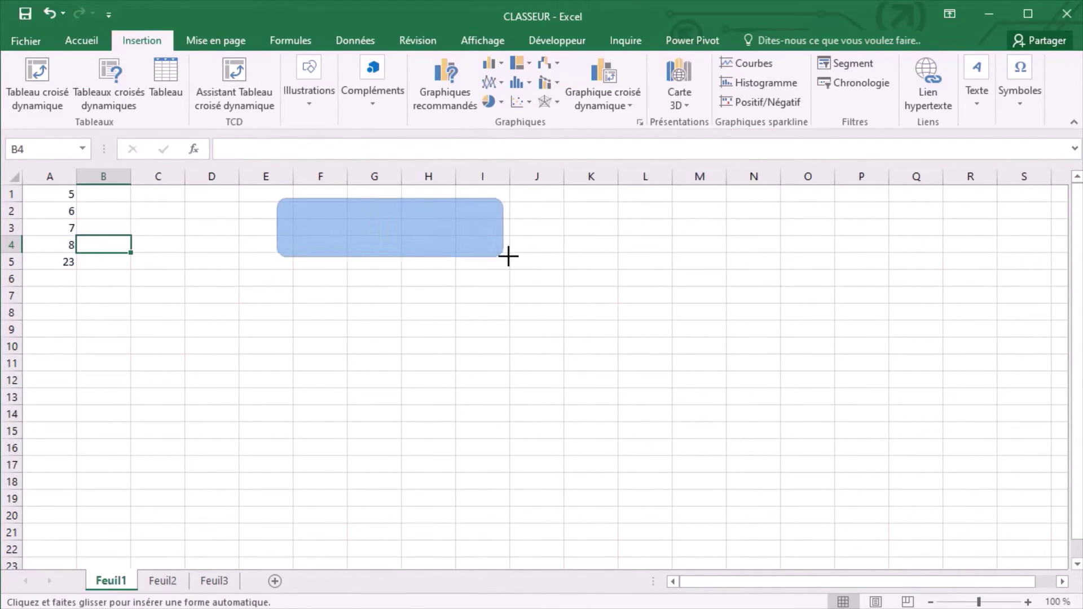
Give the rectangle the caption 'Ajouter une feuille'
right_click(401, 233)
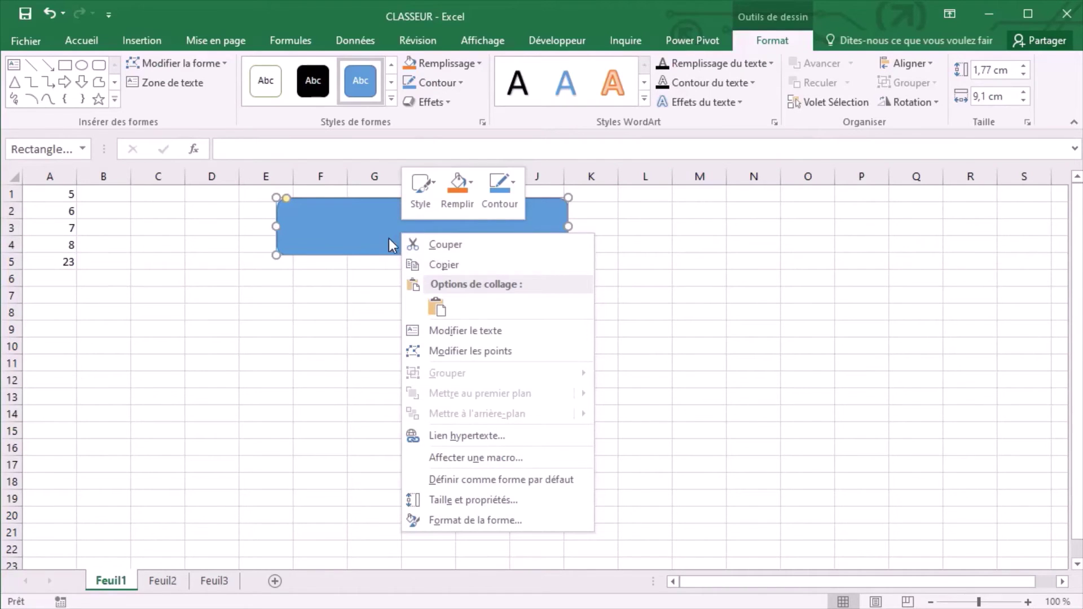
click(457, 330)
text(Ajoute)
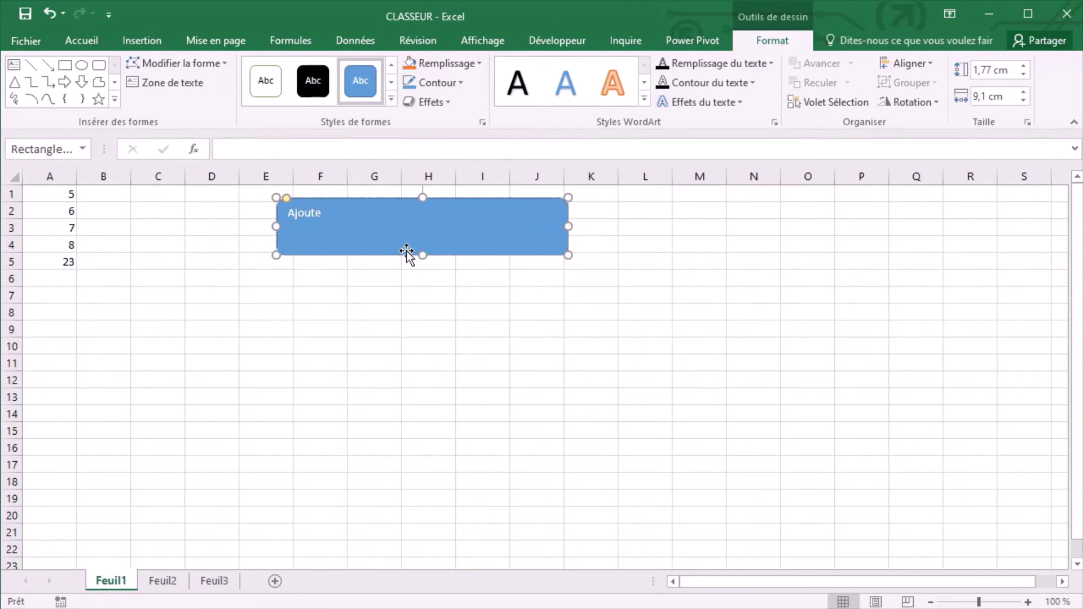
text(r une feuille)
Assign the Nouvelle_feuille macro to the 'Ajouter une feuille' shape
click(438, 294)
right_click(398, 232)
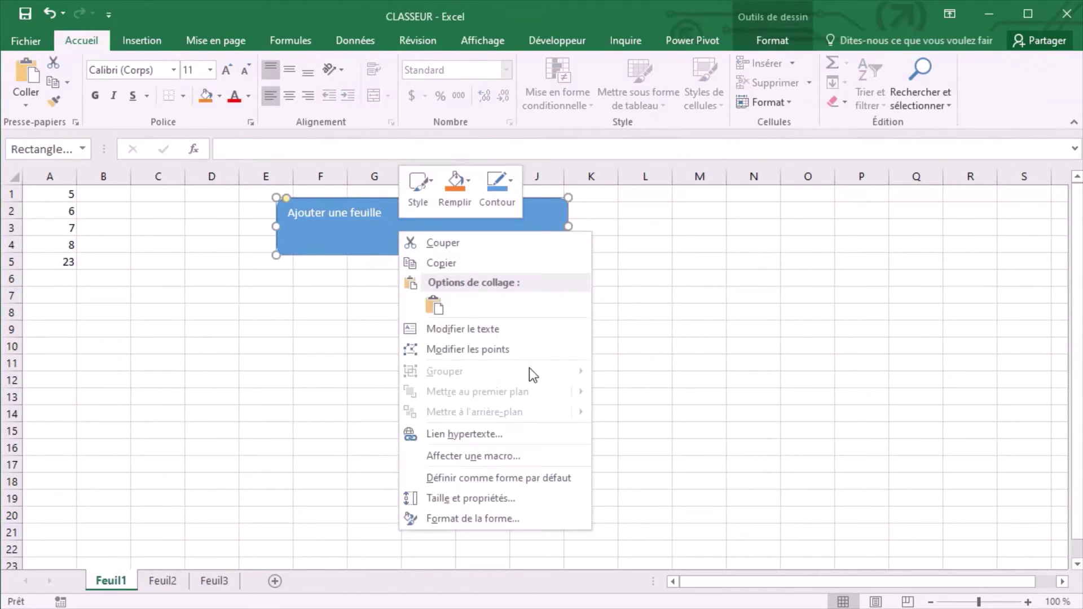
click(527, 459)
click(393, 364)
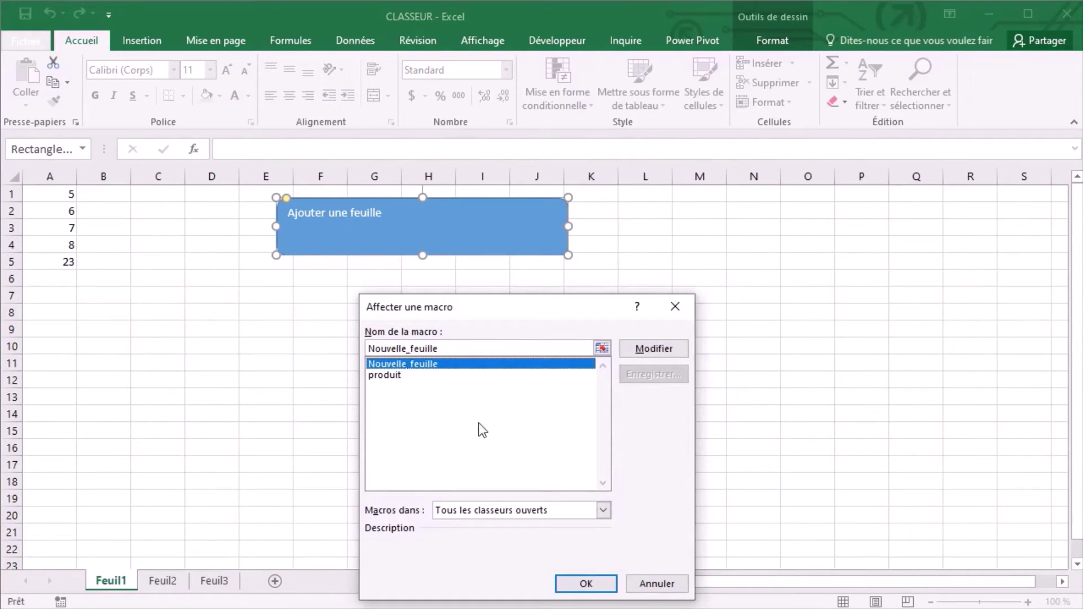
click(583, 586)
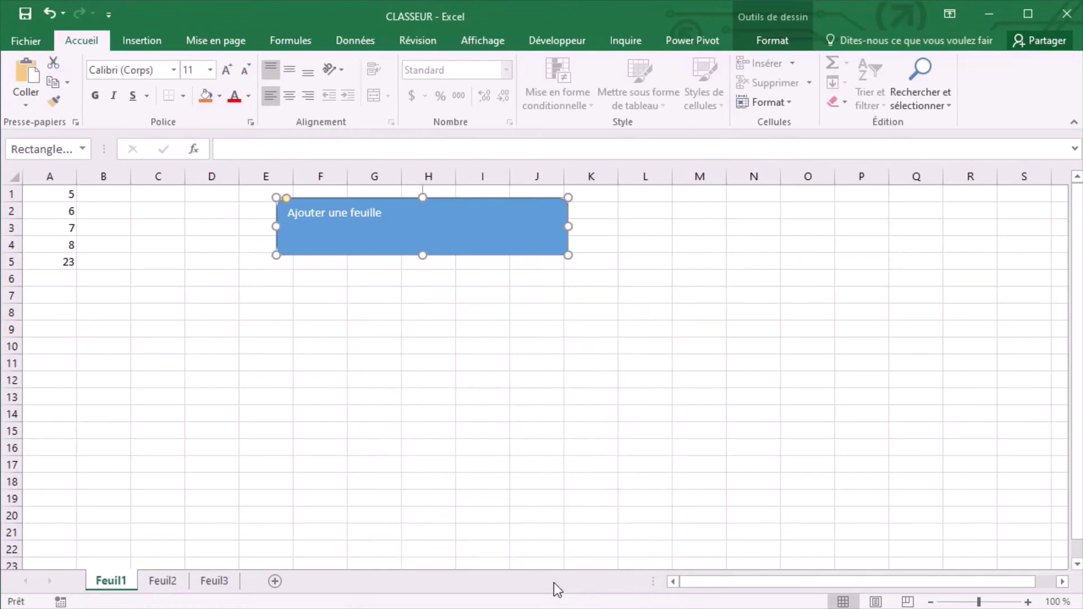
click(304, 340)
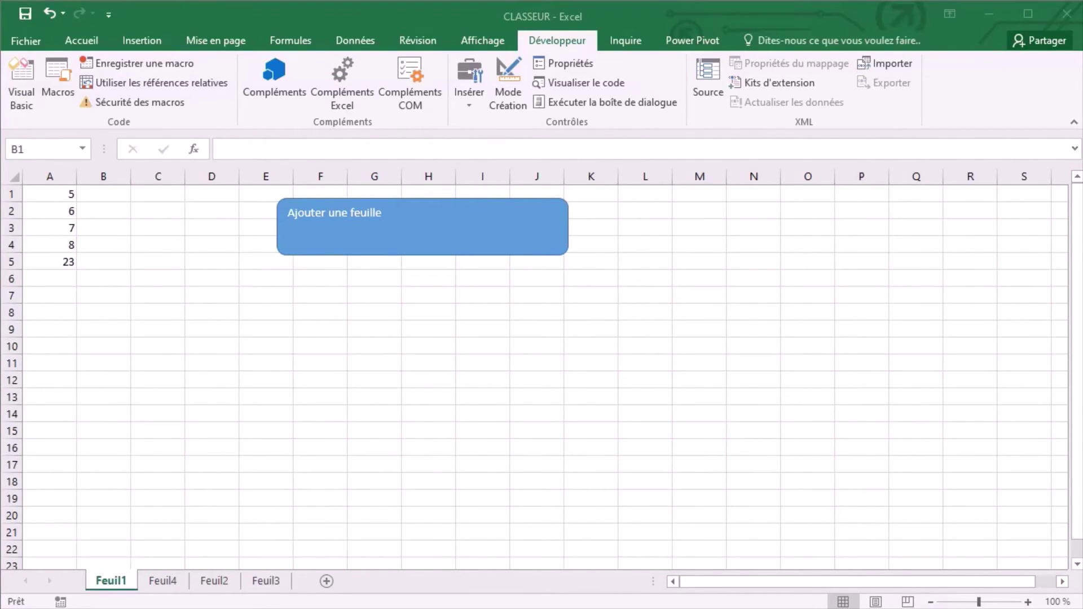
Run the produit macro from cell B1, putting 24 in B4, then open the Visual Basic editor
click(104, 198)
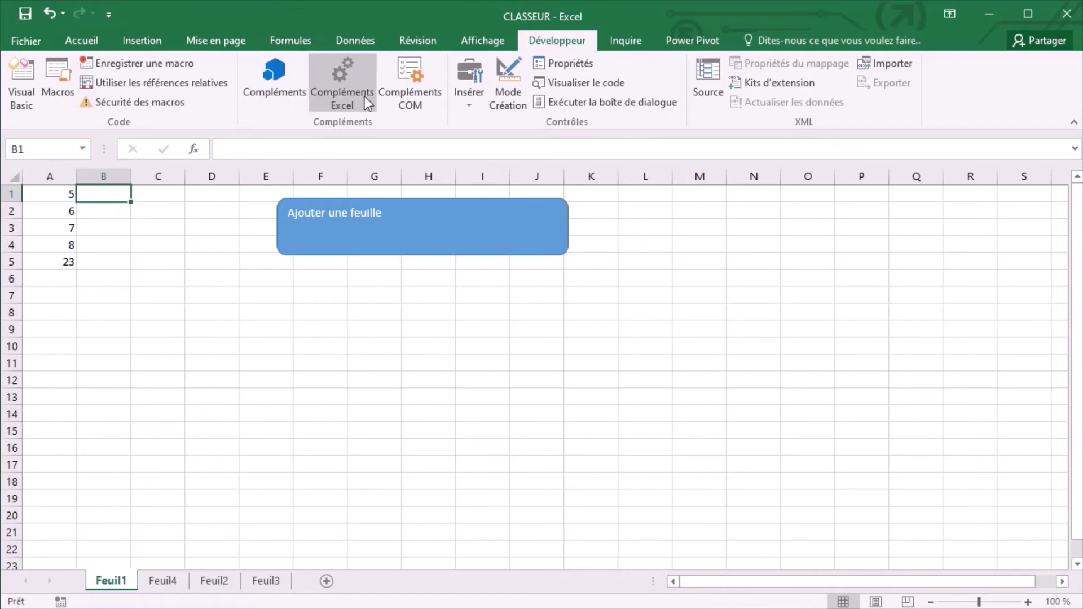
click(61, 70)
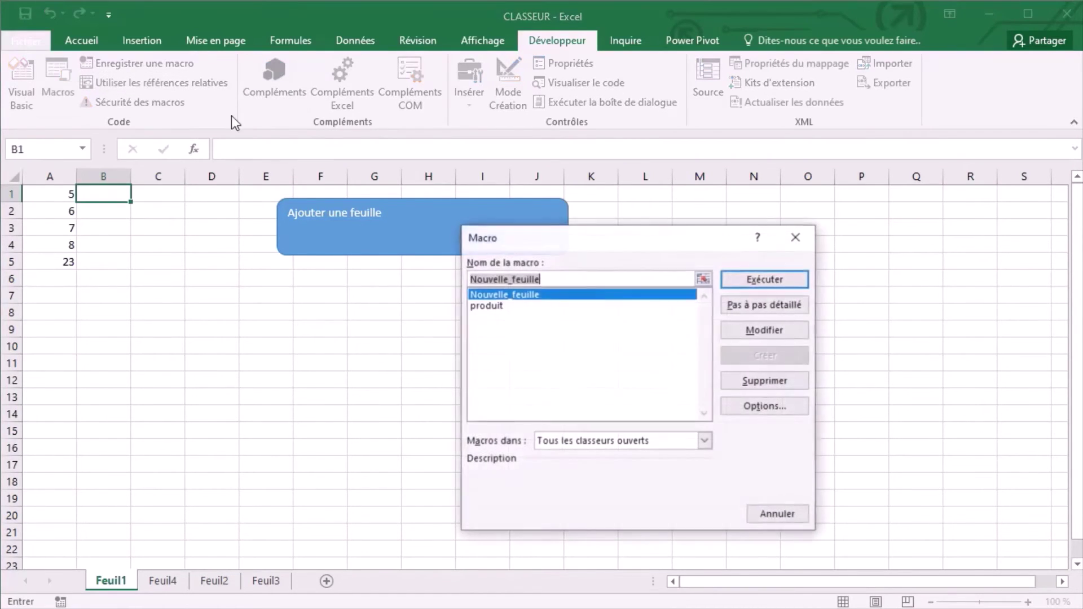
click(508, 306)
click(764, 279)
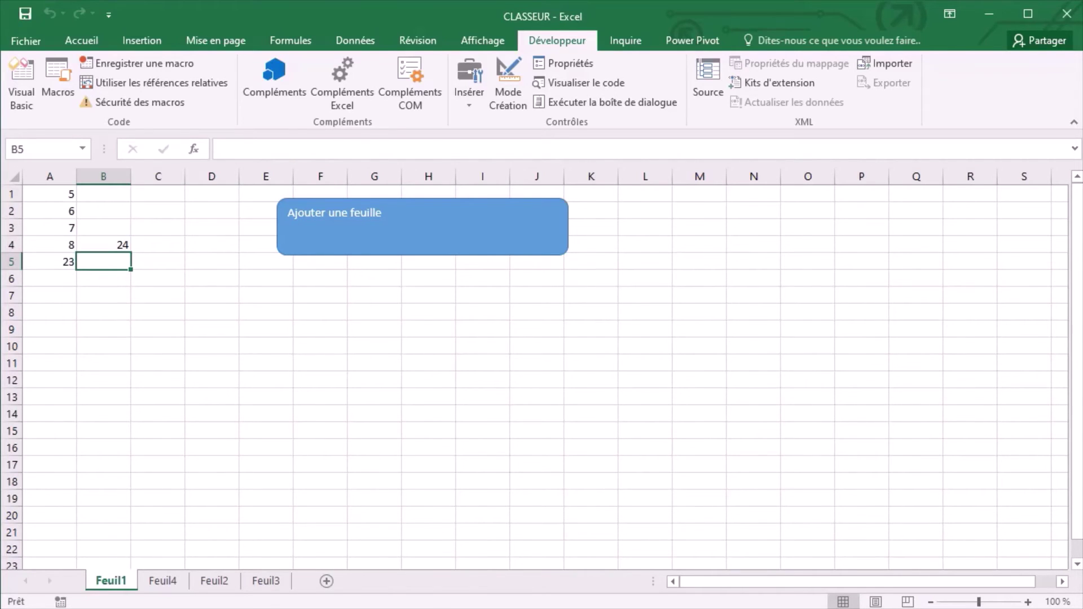
key(alt+F11)
Delete the Range("B4").Select and Range("B5").Select lines from produit and minimize the editor
drag(469, 310, 371, 293)
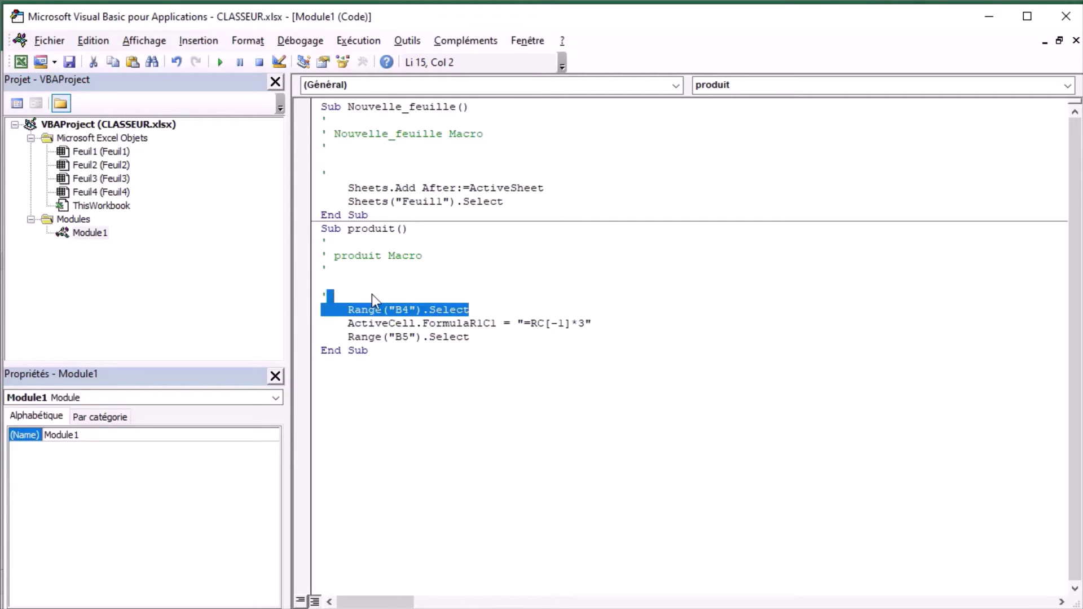
key(Delete)
drag(470, 323, 348, 323)
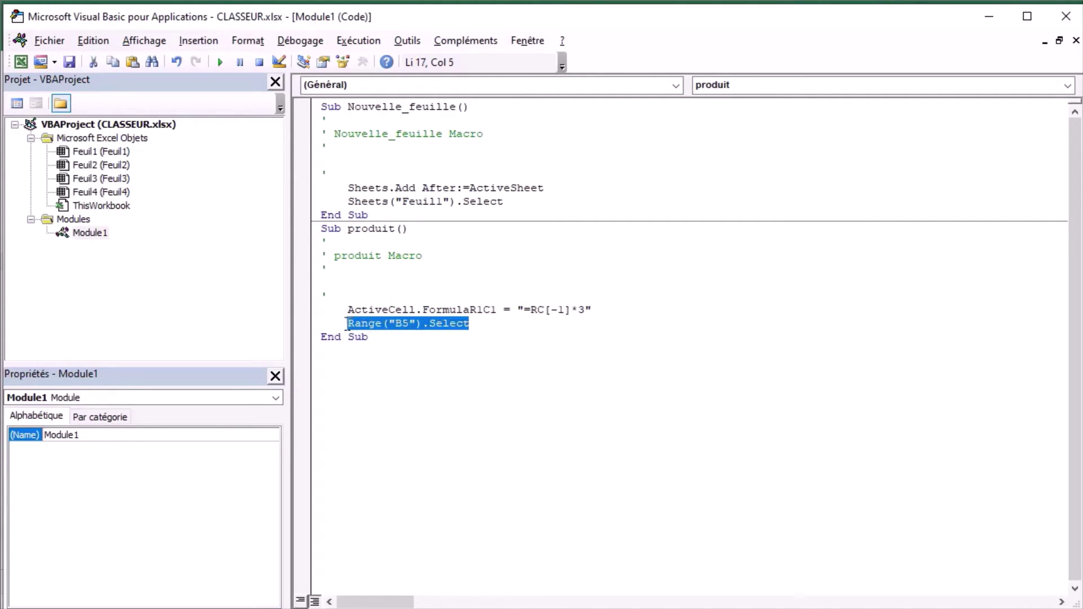
key(Delete)
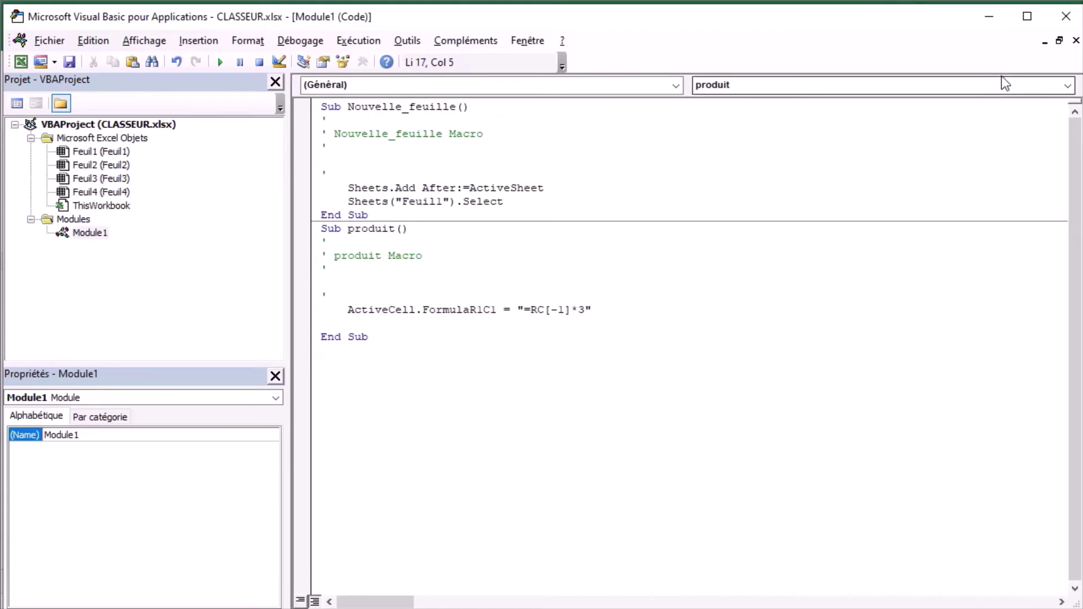
click(988, 15)
Clear B4 and draw a second rounded rectangle labelled 'Opération' below the first button
click(326, 414)
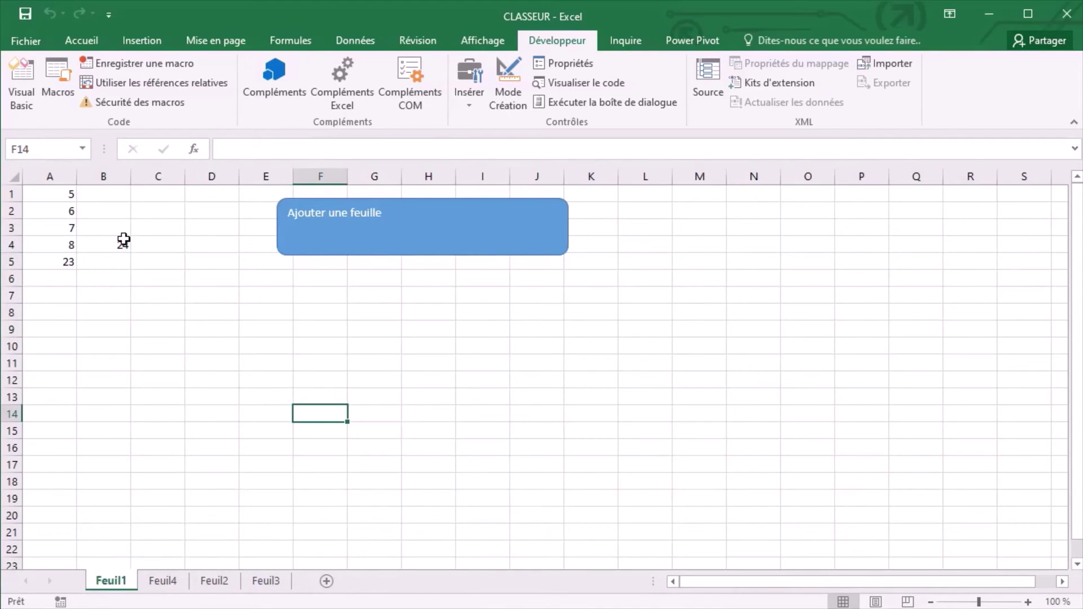
click(121, 242)
key(Delete)
click(459, 218)
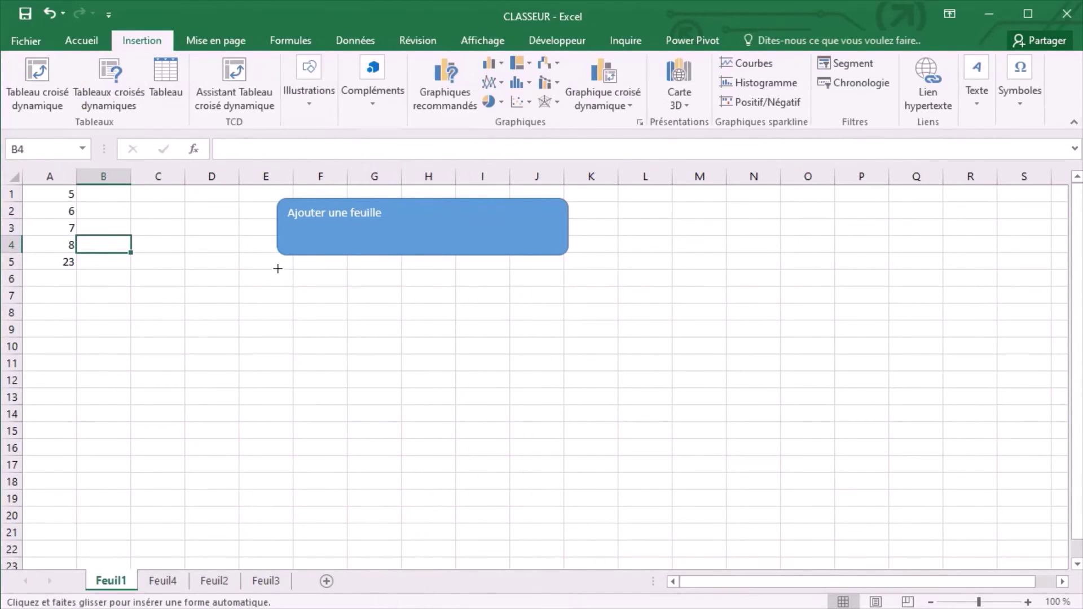
drag(278, 267, 441, 312)
right_click(353, 296)
click(420, 391)
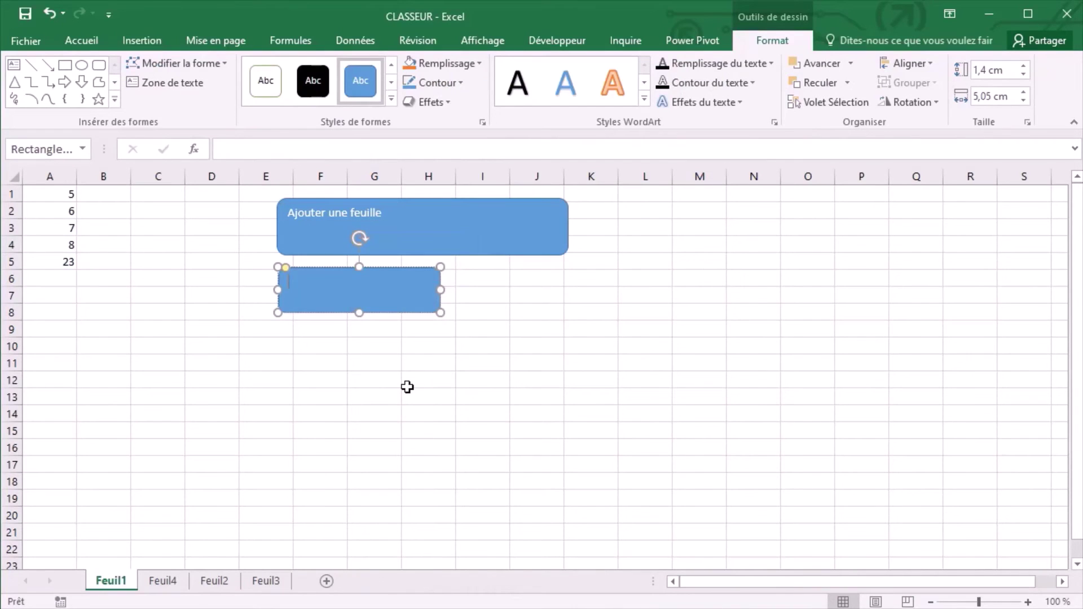
text(Opération)
Assign the produit macro to the 'Opération' shape
right_click(347, 293)
click(453, 517)
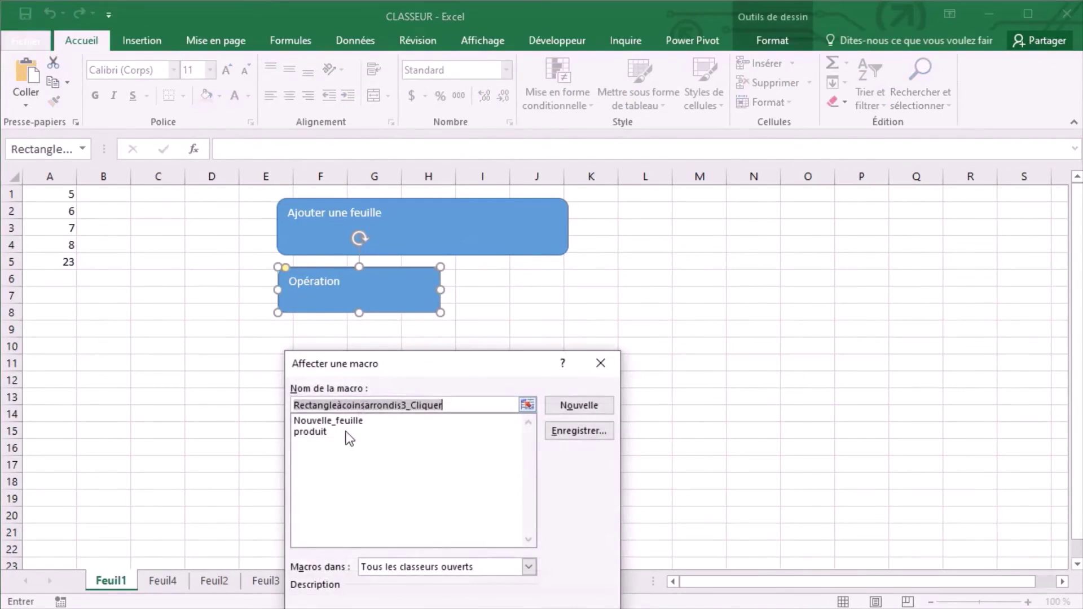
click(321, 432)
key(Return)
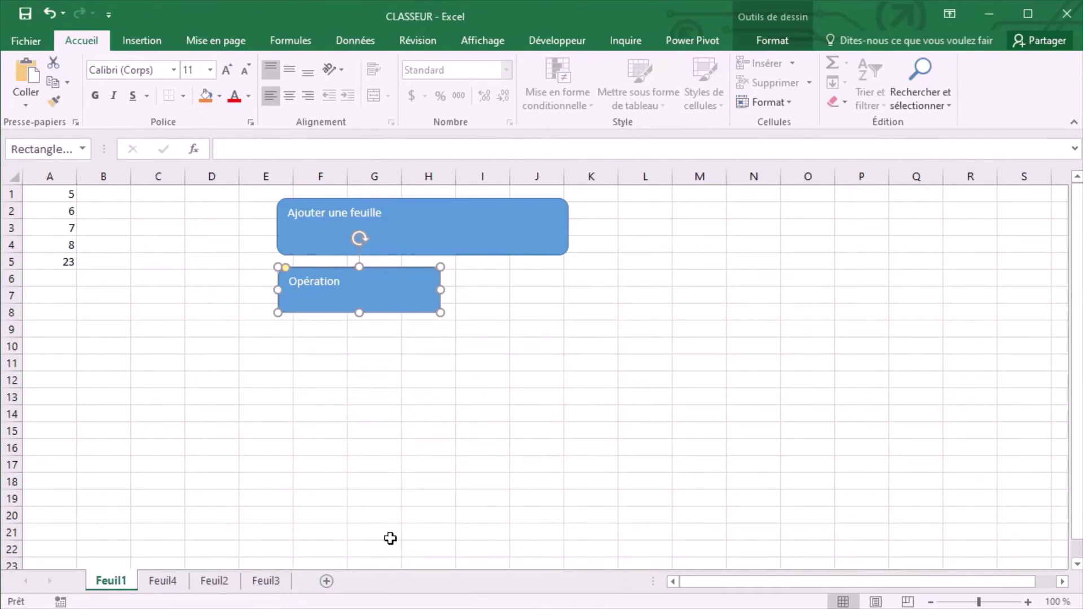
click(369, 498)
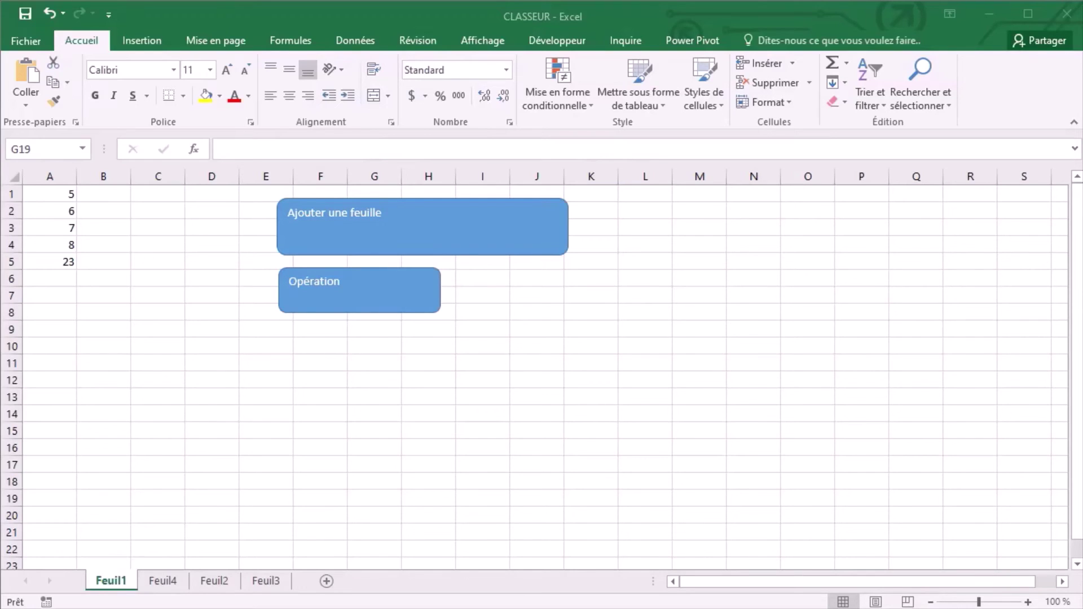
Use 'Ajouter une feuille' to add Feuil5, then 'Opération' to fill B2 with 18 and B4 with 24
click(468, 229)
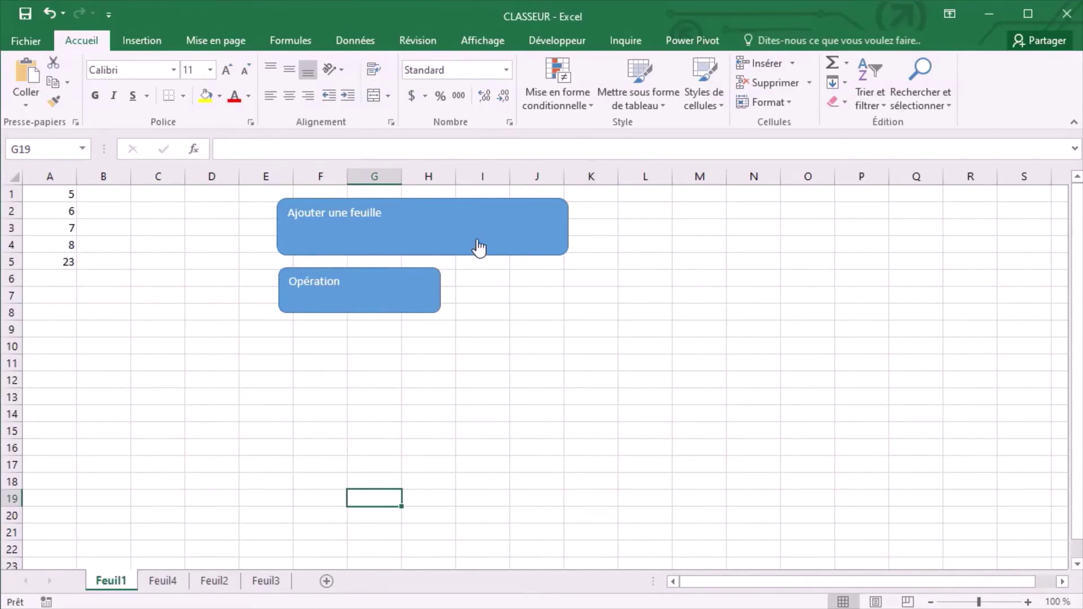
click(479, 246)
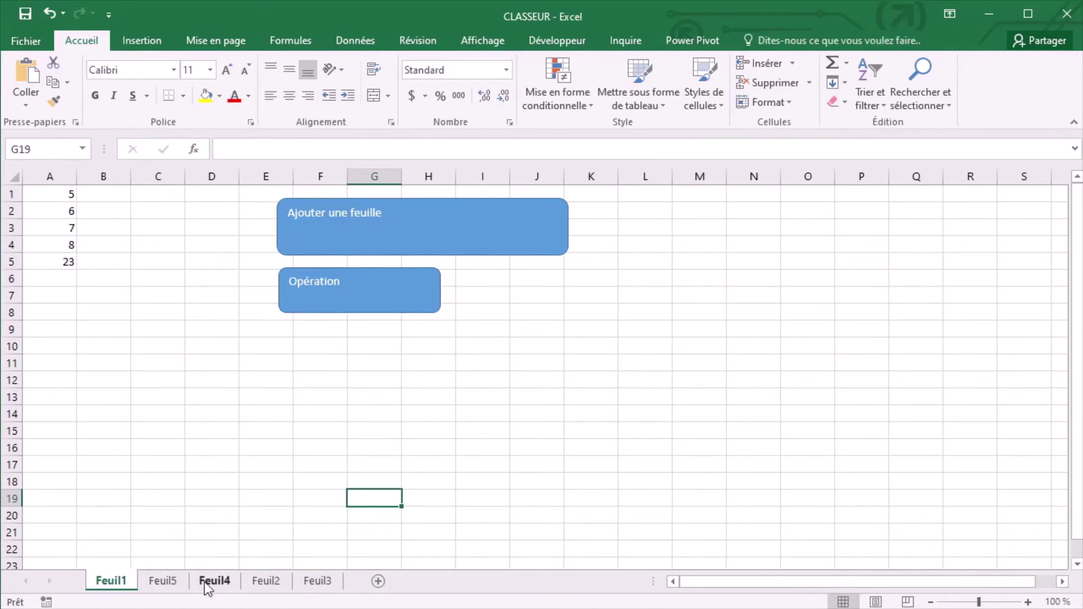
click(104, 216)
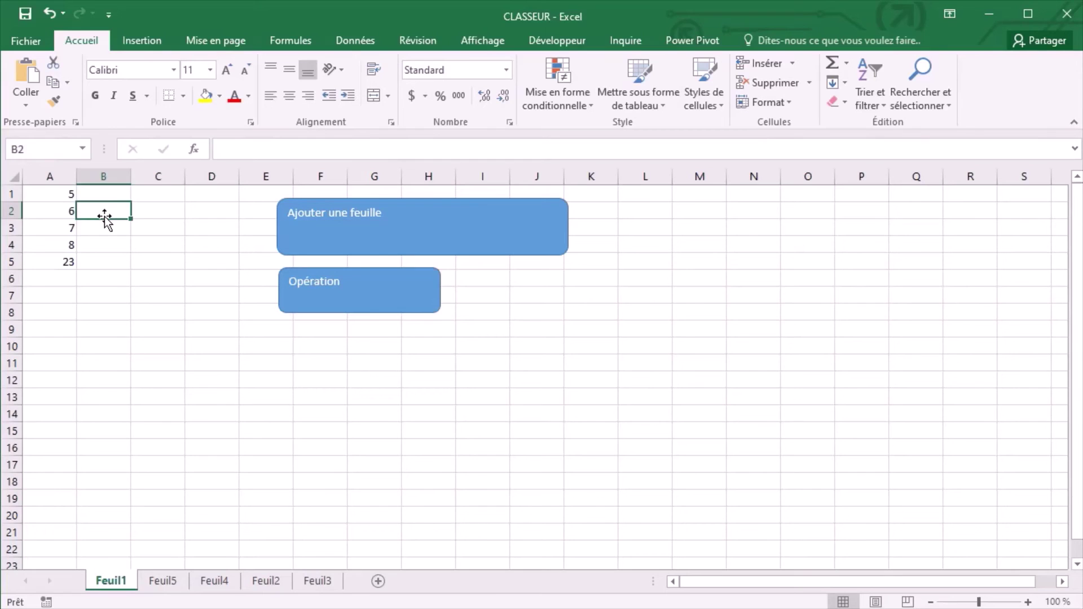
click(295, 296)
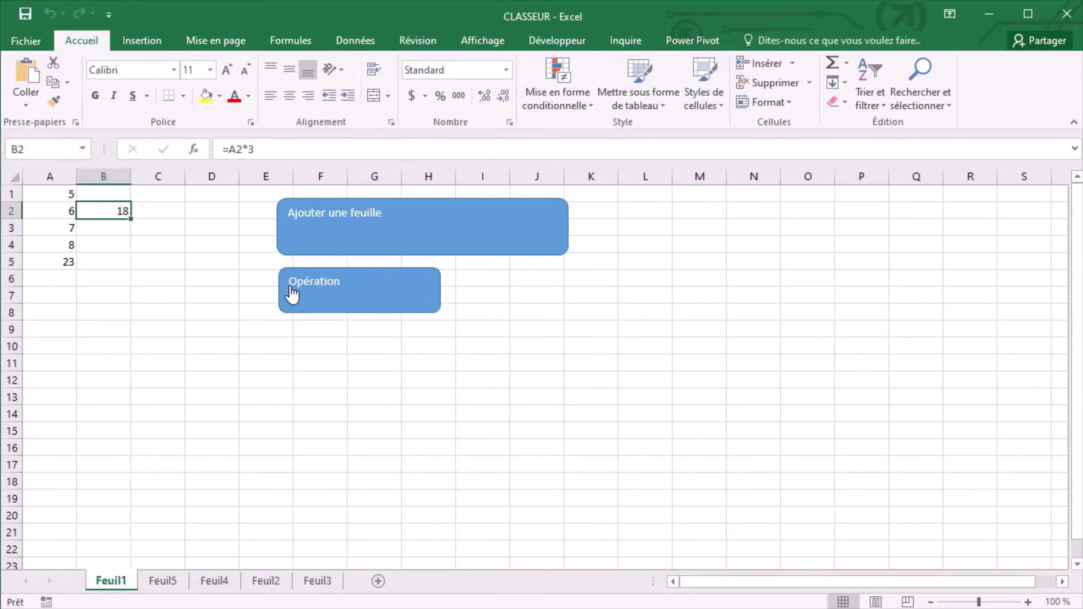
key(Down)
key(Down)
click(315, 291)
key(Down)
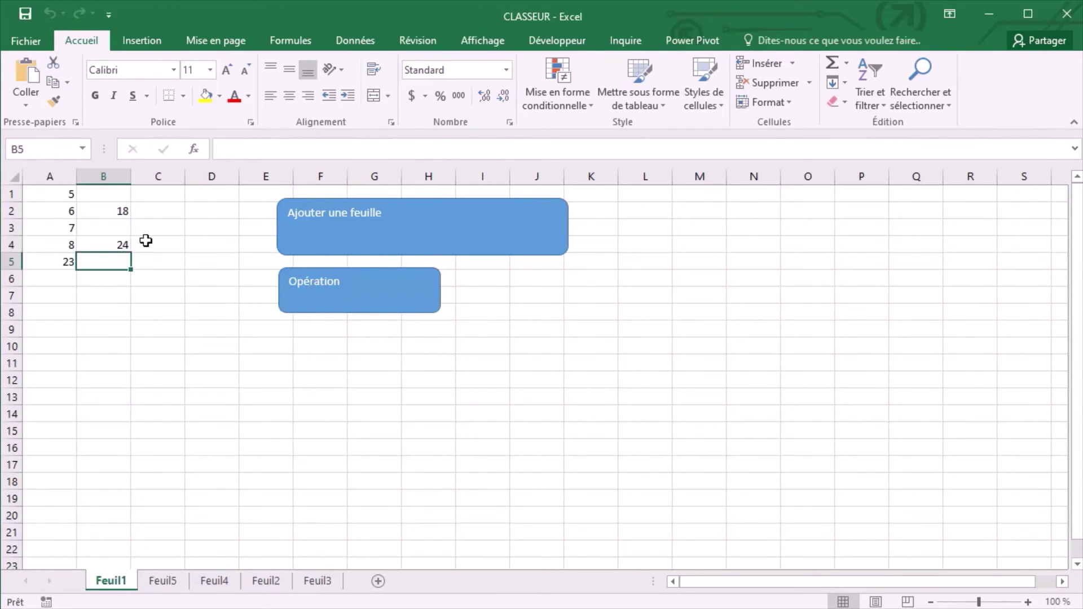
Run the produit macro from the Macros list so B5 gets =A5*3, showing 69
click(558, 50)
click(58, 79)
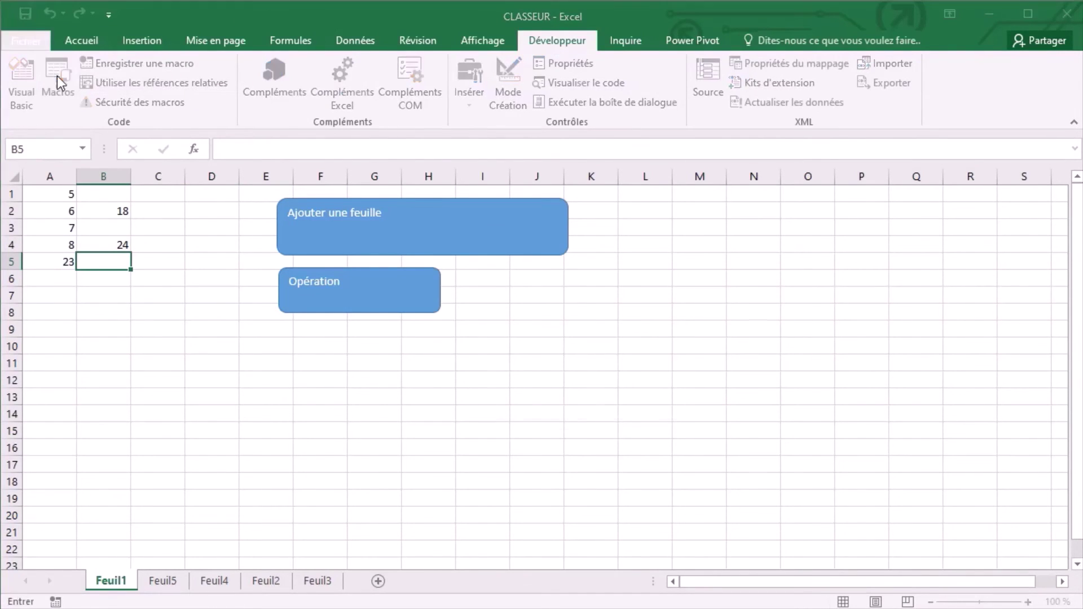
click(492, 308)
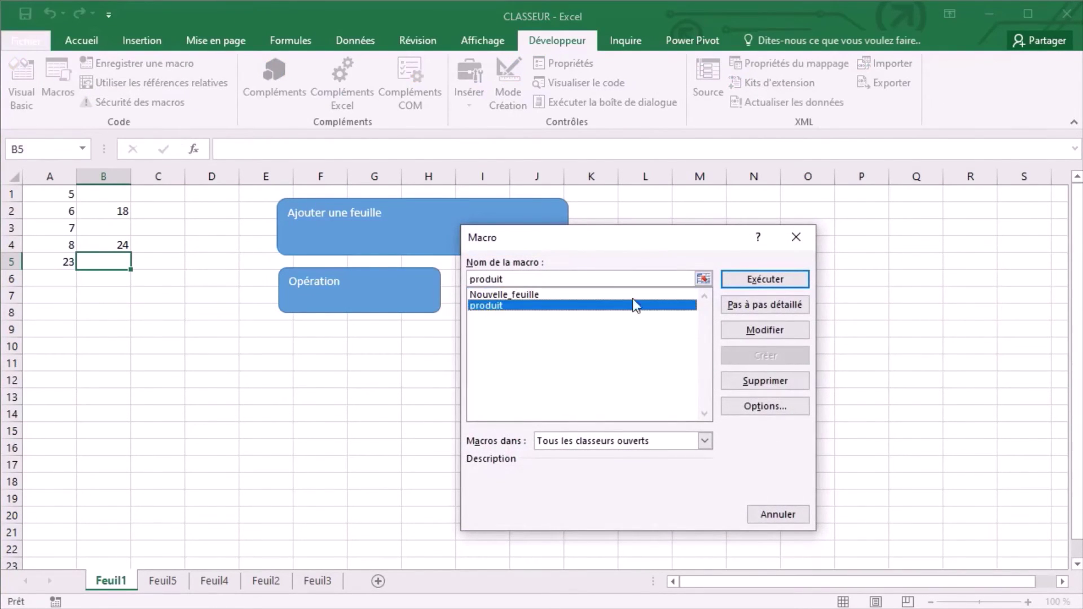
click(767, 283)
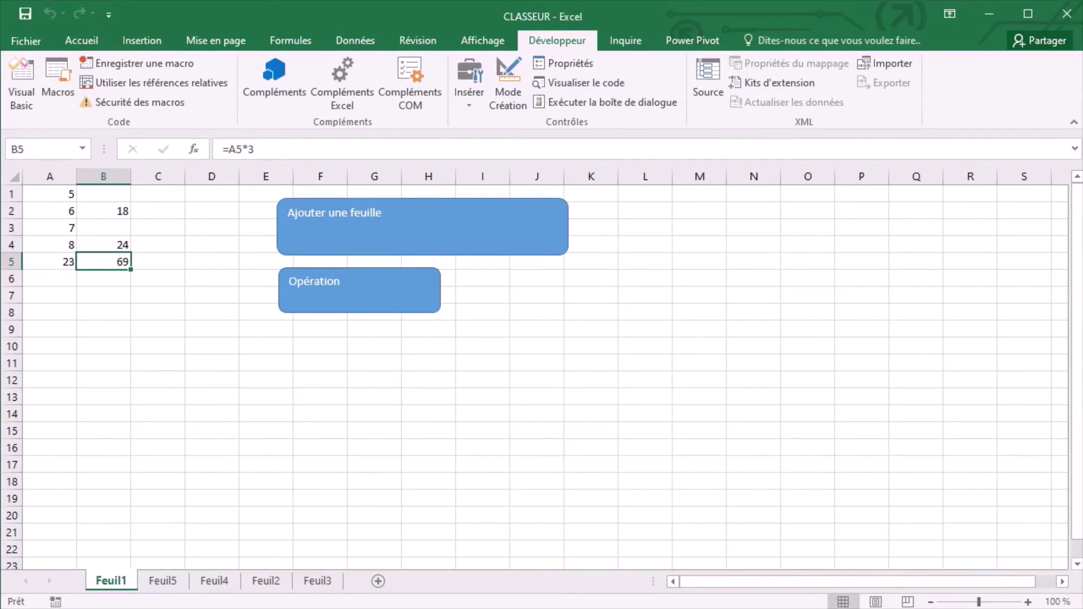